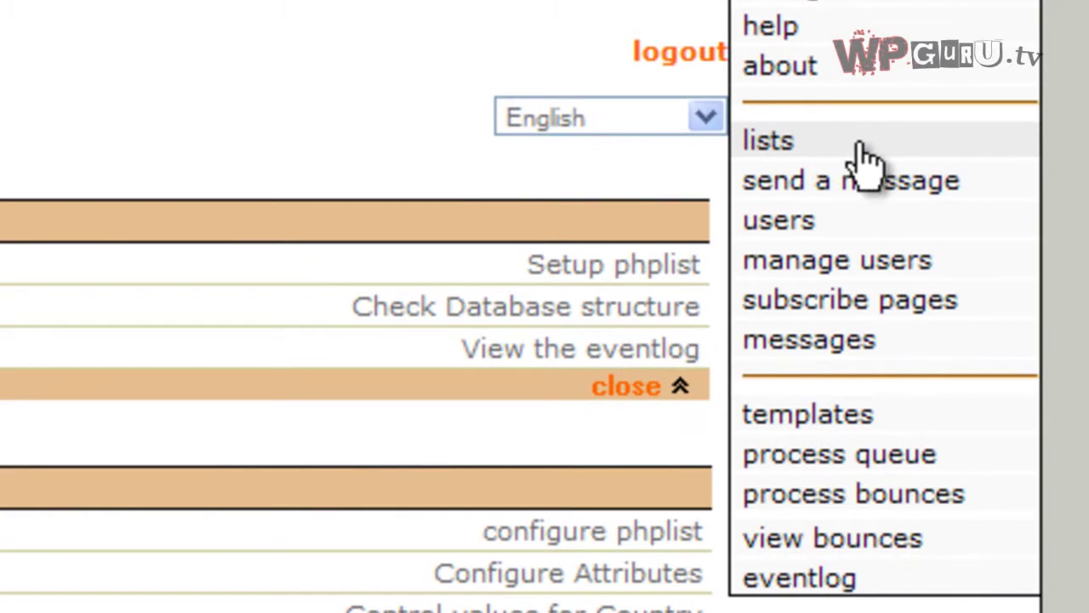
# Start a new mailing list named 'Special Offers' and mark it active.
pyautogui.click(862, 146)
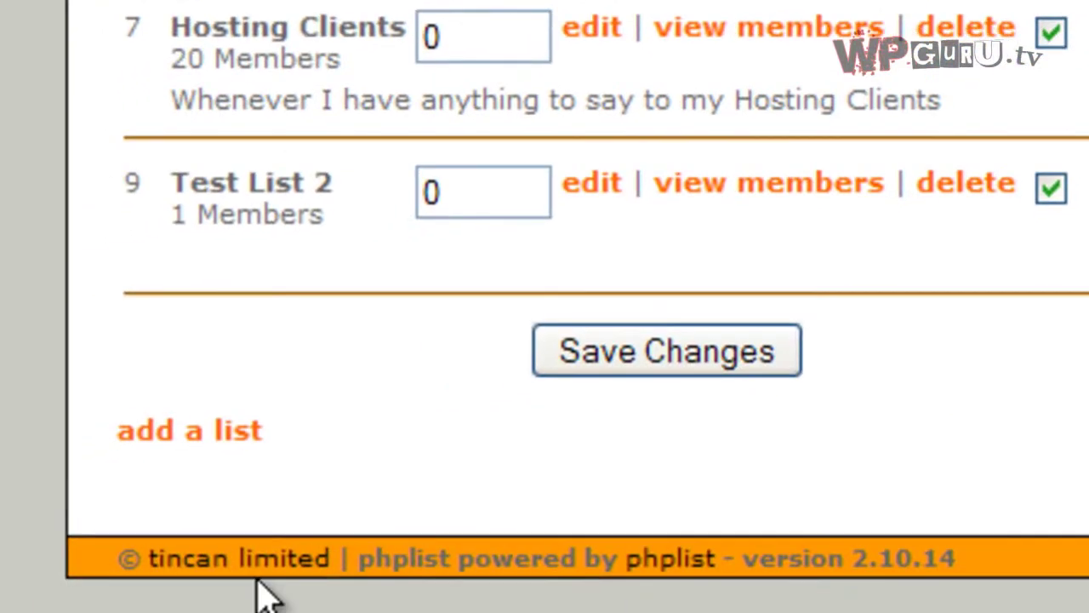
pyautogui.click(243, 432)
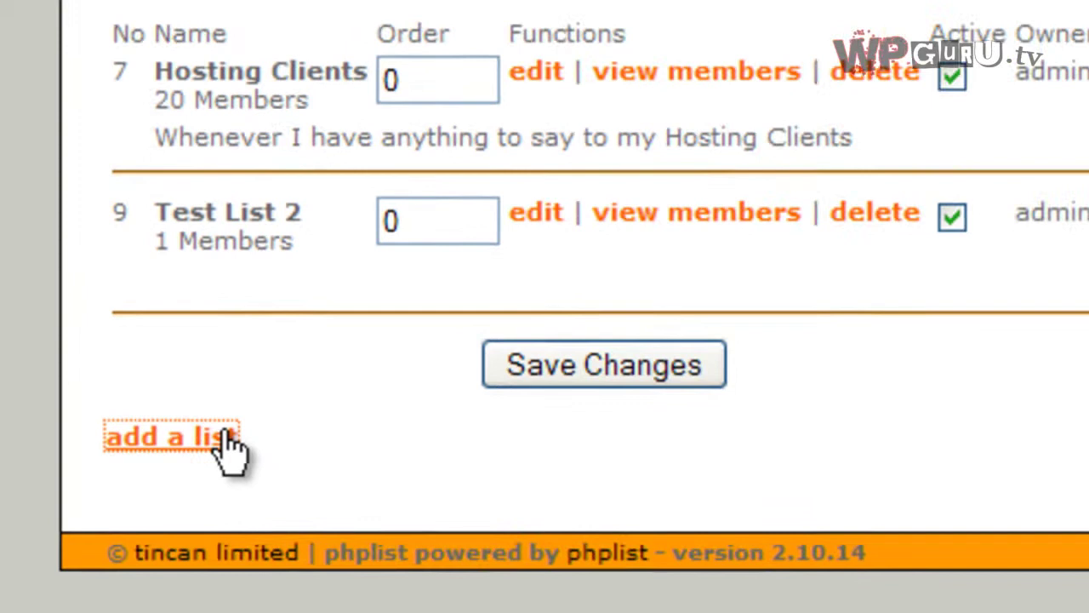
pyautogui.click(620, 196)
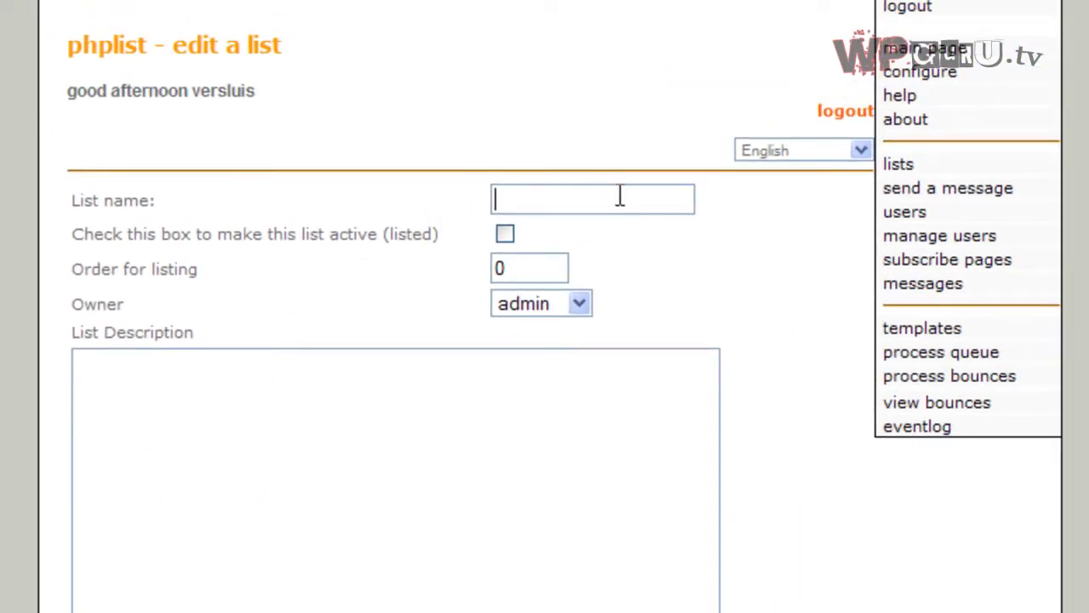
pyautogui.write('S')
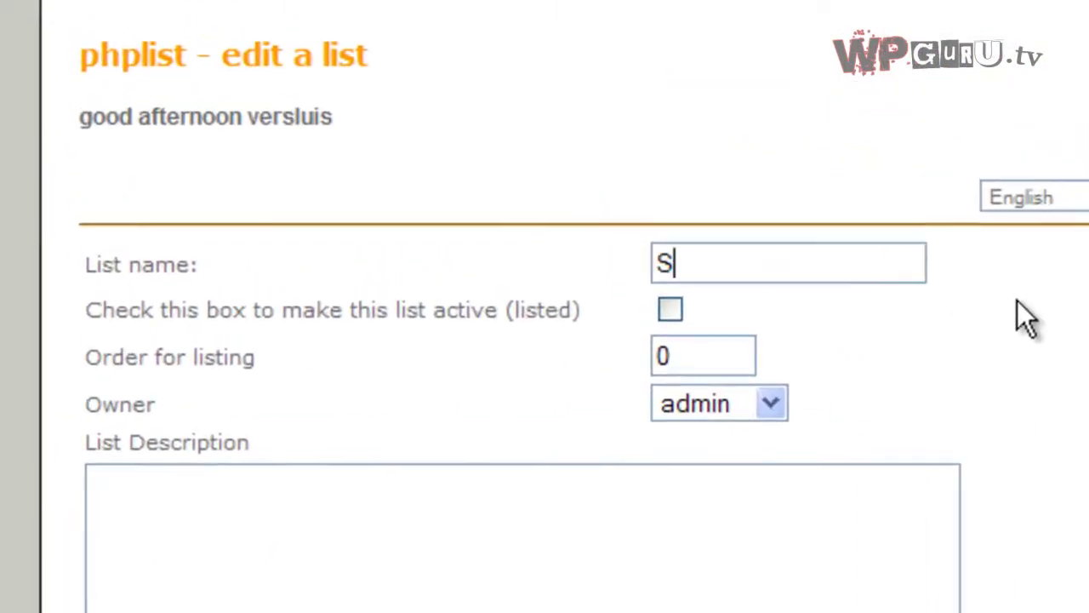
pyautogui.write('pecial Off')
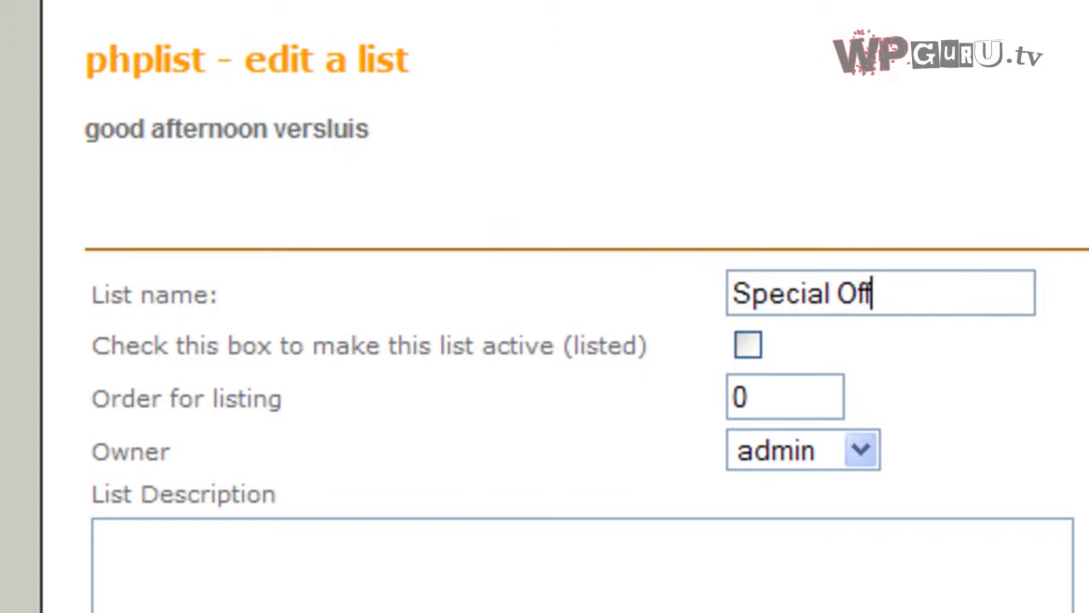
pyautogui.write('ers')
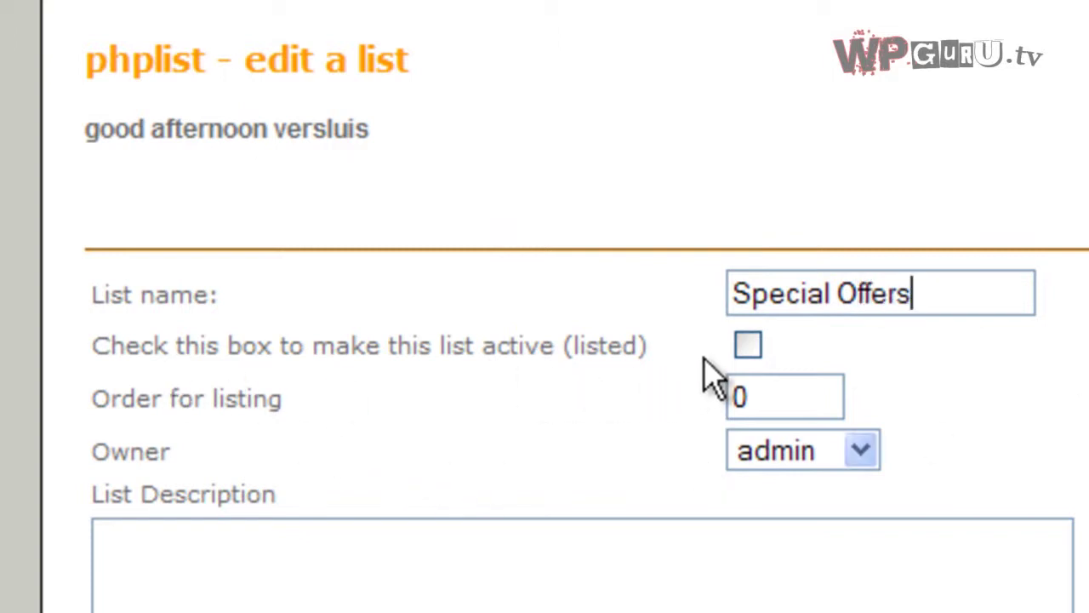
pyautogui.click(748, 347)
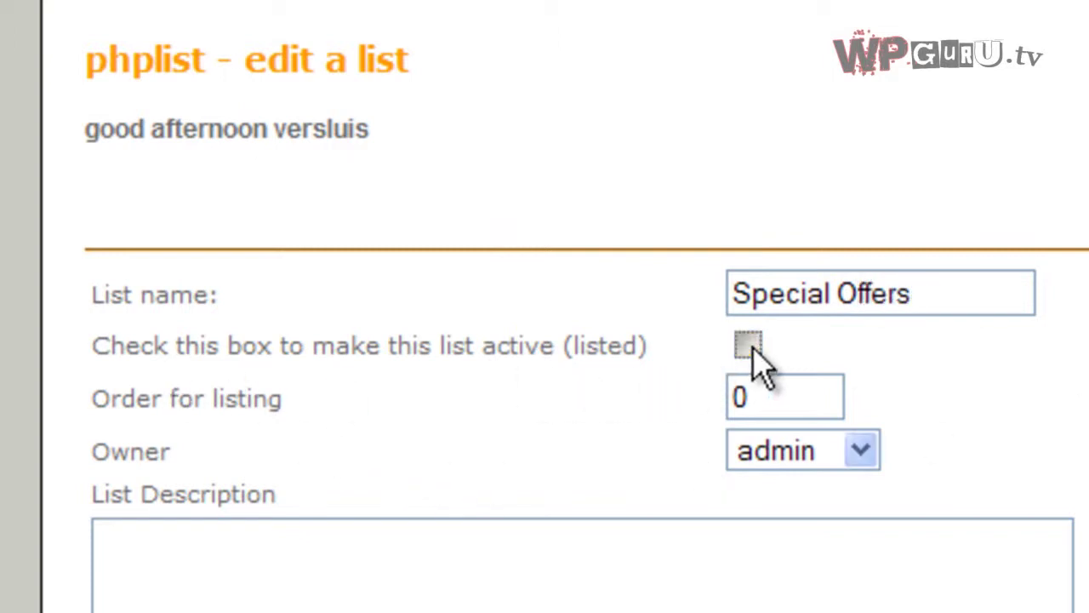
# Enter the list description 'Special Offers to new clients'.
pyautogui.click(332, 604)
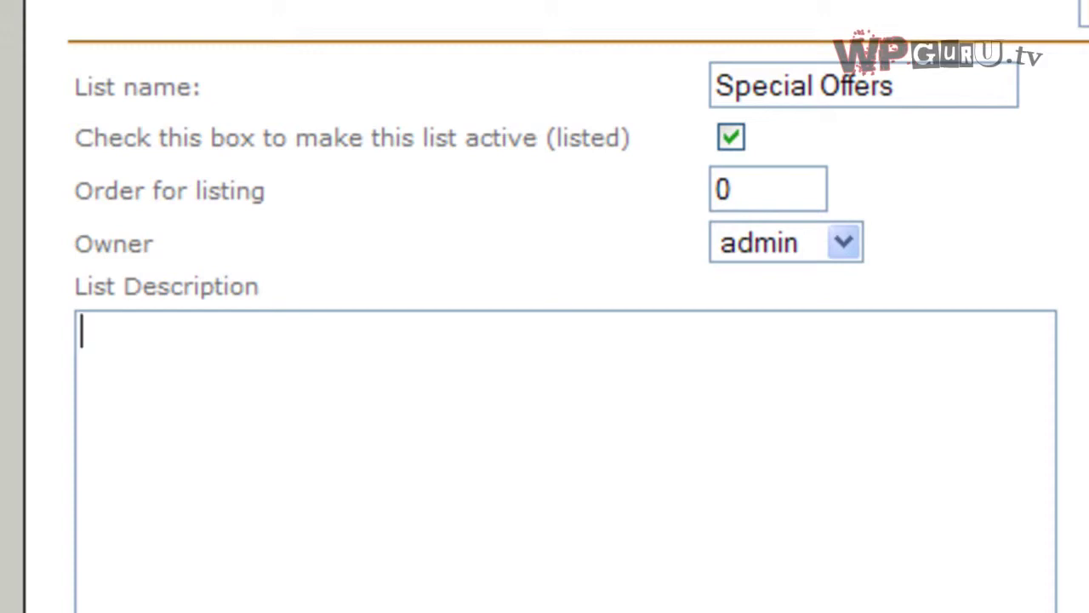
pyautogui.write('Special Offde')
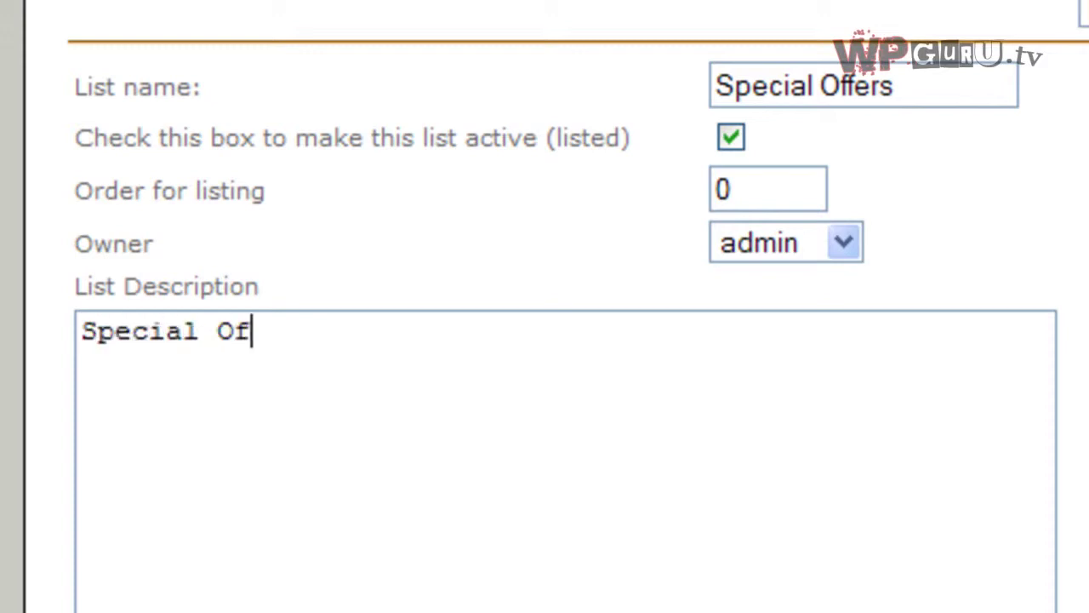
pyautogui.press('BackSpace')
pyautogui.press('BackSpace')
pyautogui.write('ers to new subsc')
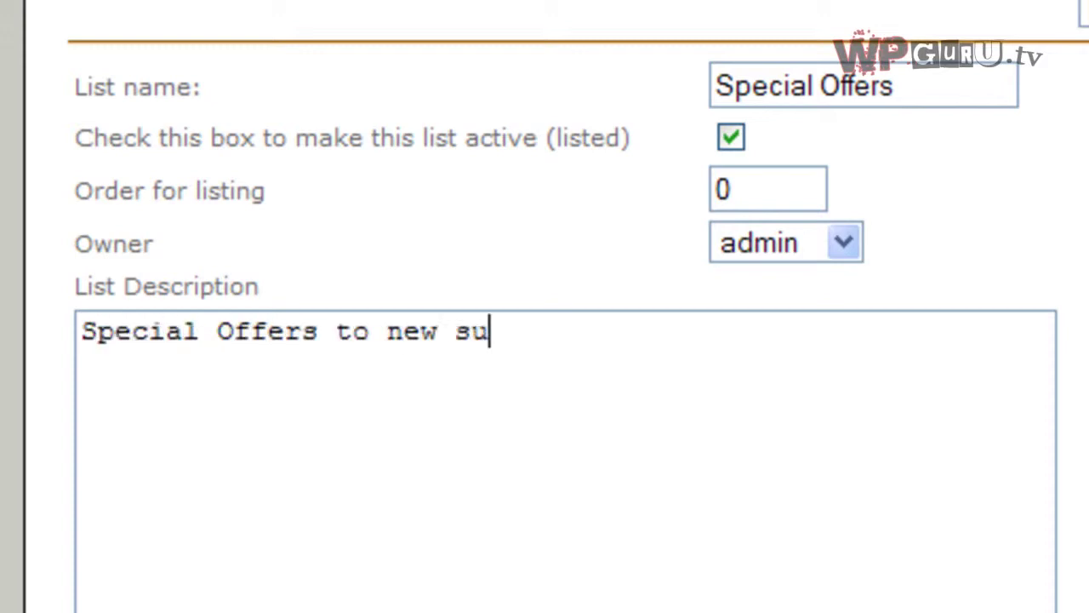
pyautogui.press('BackSpace')
pyautogui.press('BackSpace')
pyautogui.press('BackSpace')
pyautogui.press('BackSpace')
pyautogui.press('BackSpace')
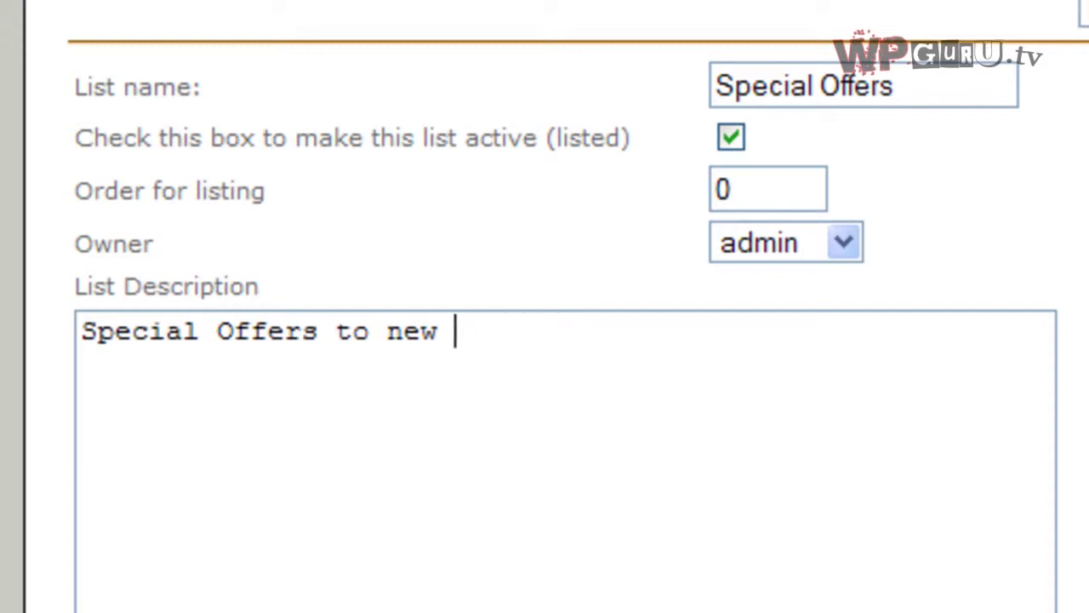
pyautogui.write('clie')
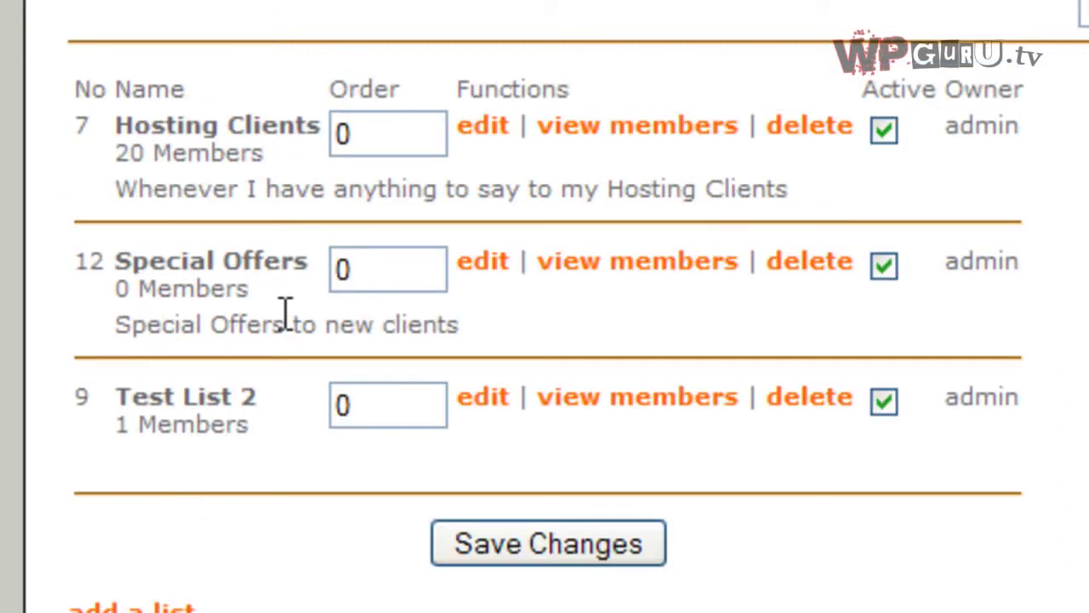
pyautogui.moveTo(114, 293); pyautogui.dragTo(280, 316)
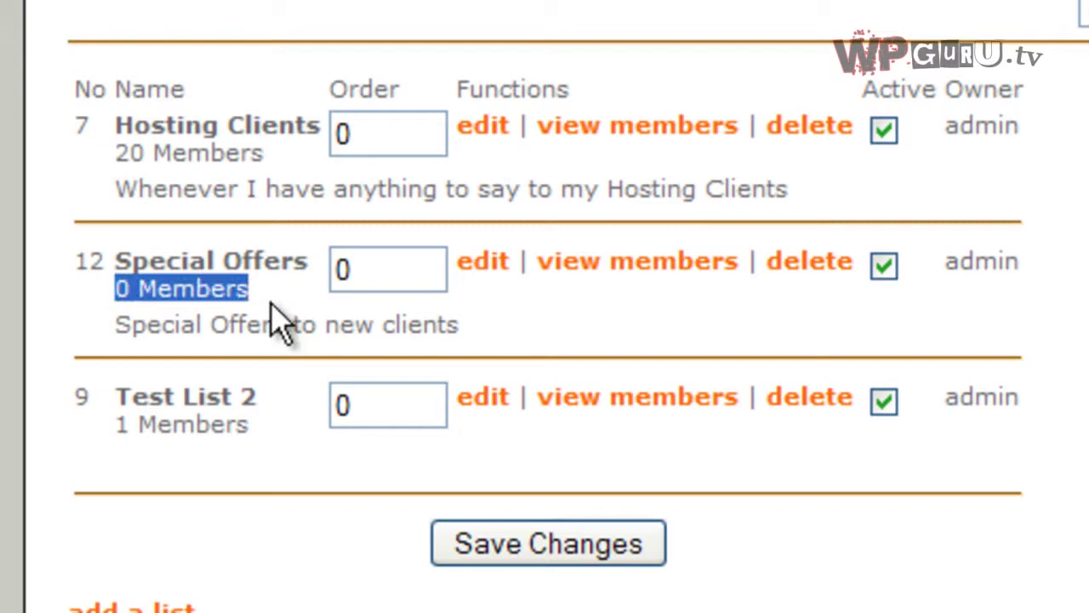
pyautogui.click(283, 306)
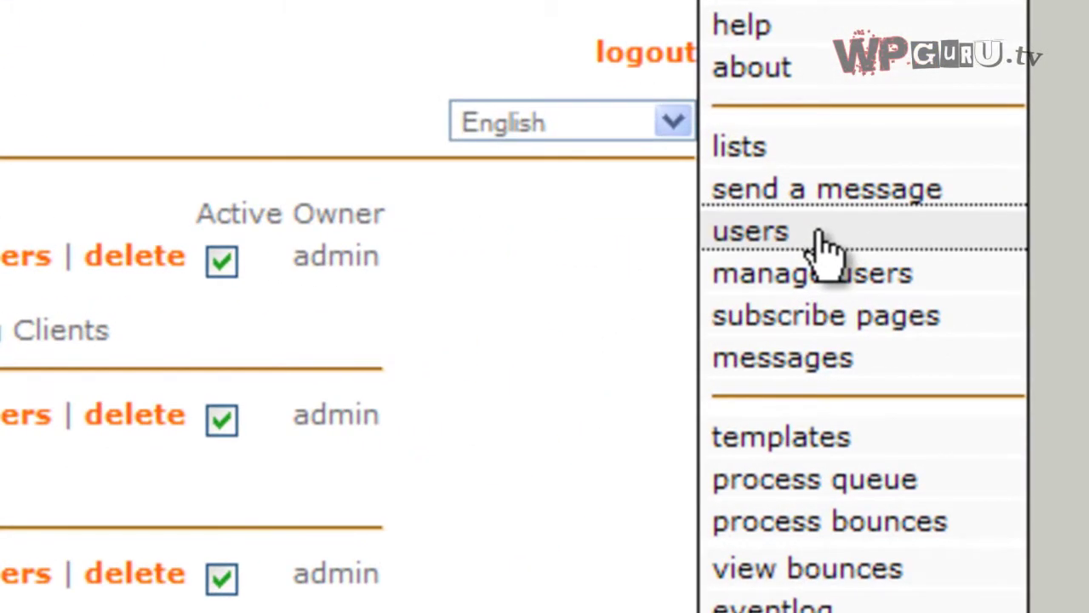
# Go to the users page and open the 'add a user' form.
pyautogui.click(819, 234)
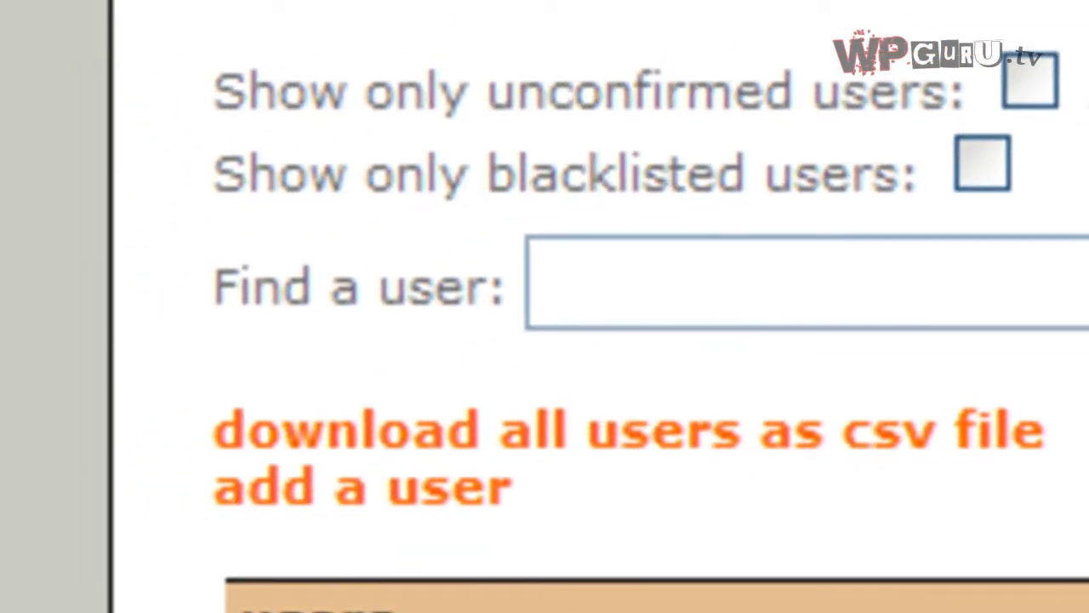
pyautogui.click(476, 492)
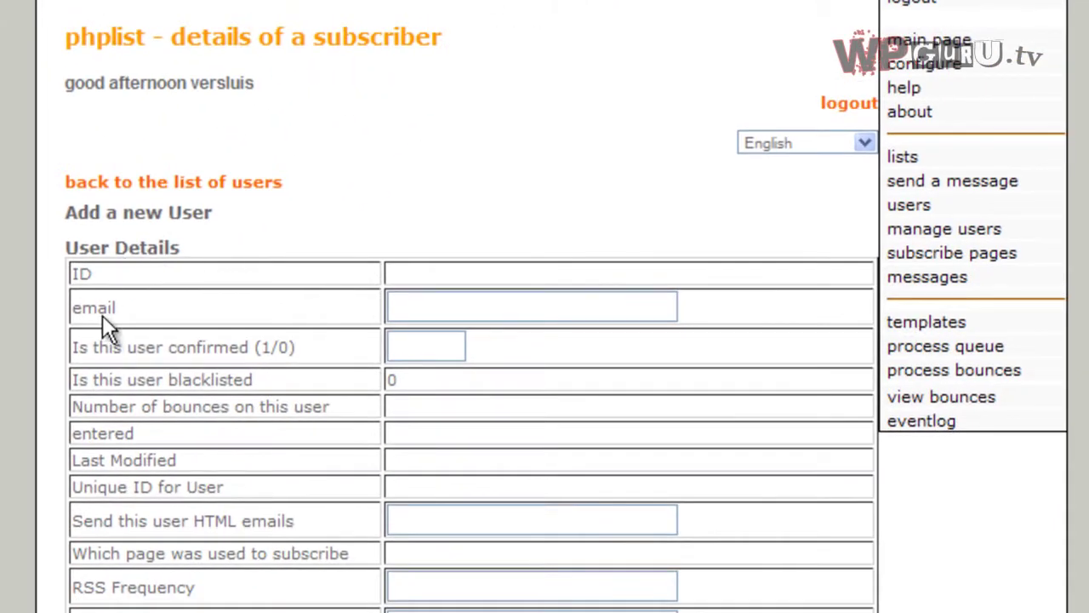
# Enter the subscriber's e-mail address and set the confirmed field to 1.
pyautogui.click(432, 308)
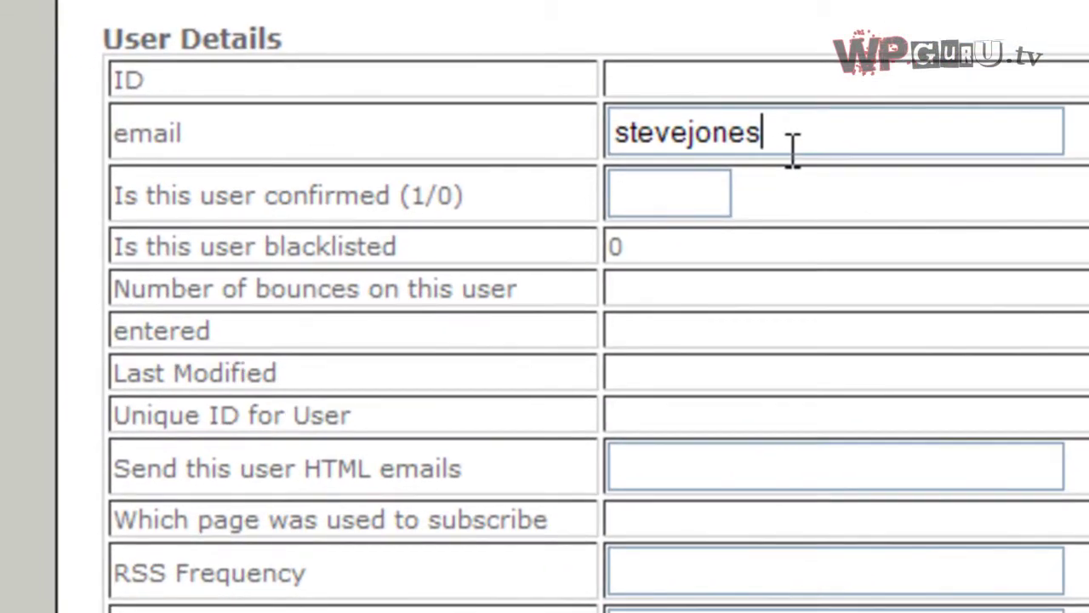
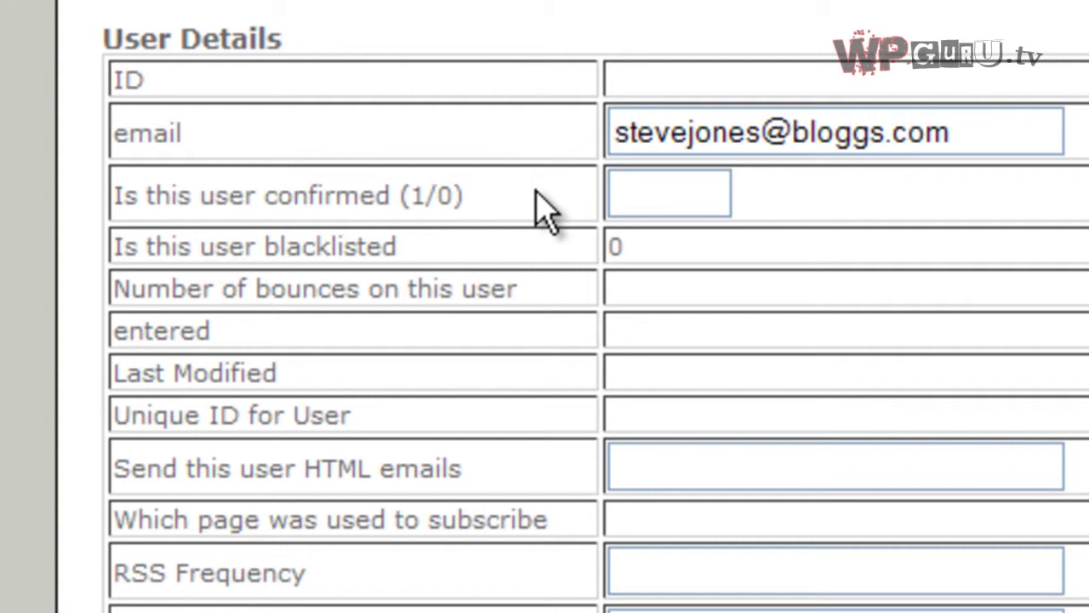
pyautogui.click(638, 187)
pyautogui.write('1')
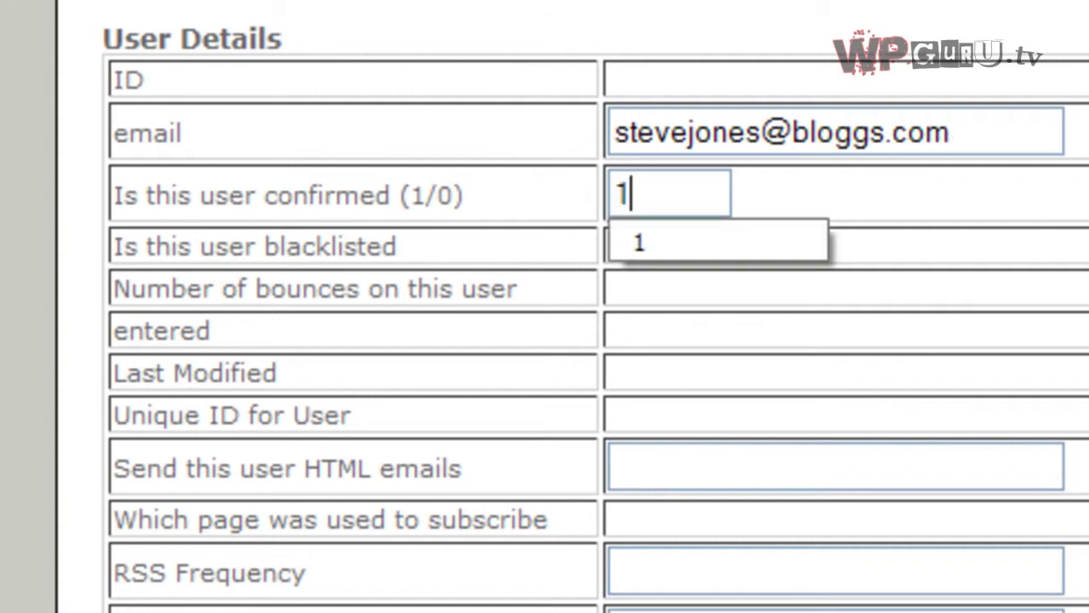
pyautogui.click(1037, 211)
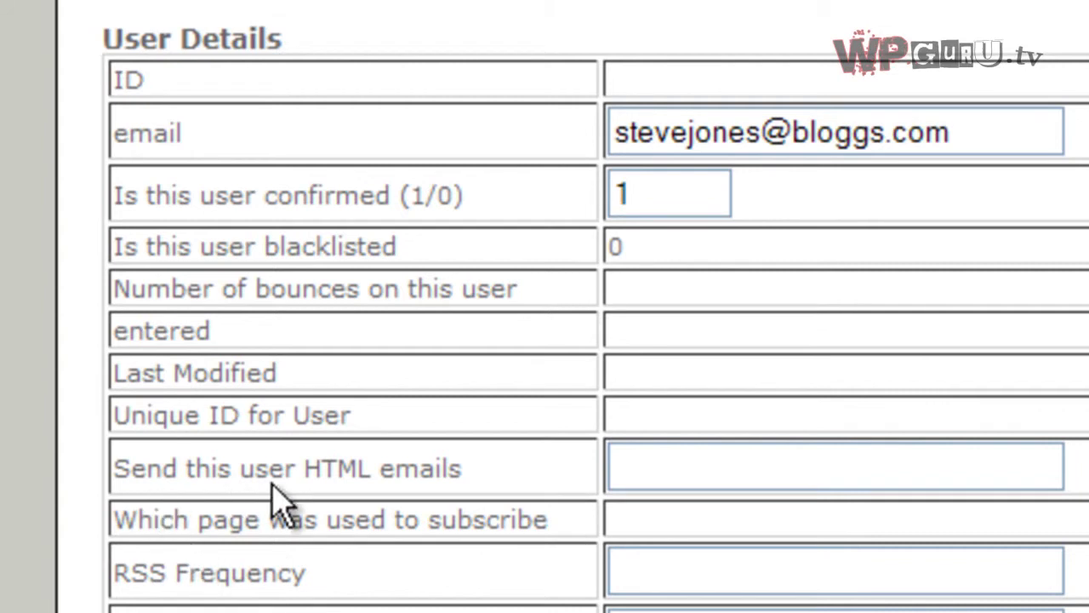
# Set 'Send this user HTML emails' to 1 and fill in the subscriber's full name.
pyautogui.click(789, 466)
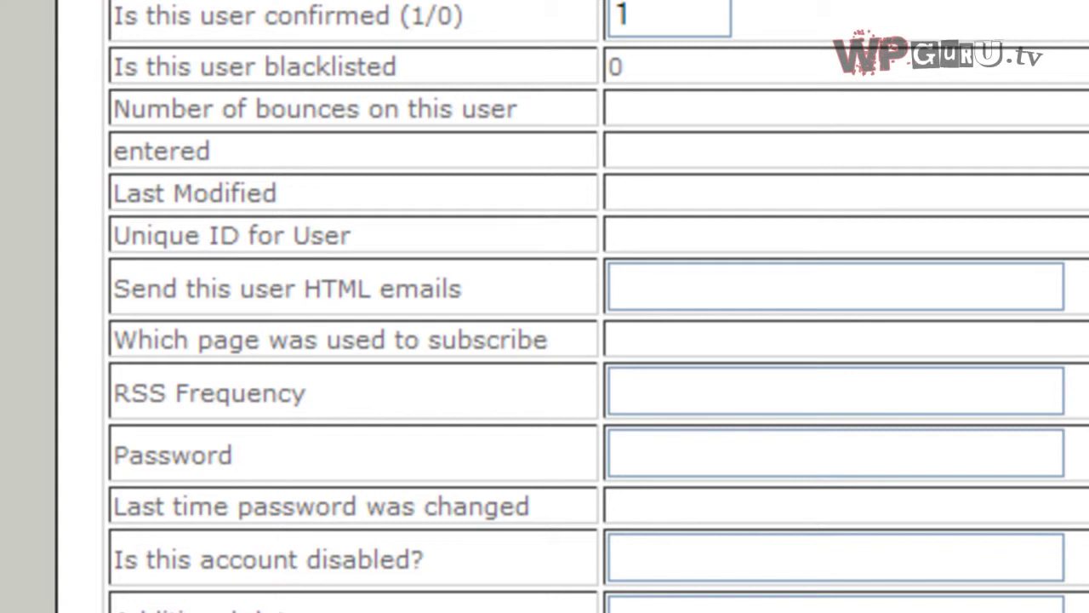
pyautogui.write('1')
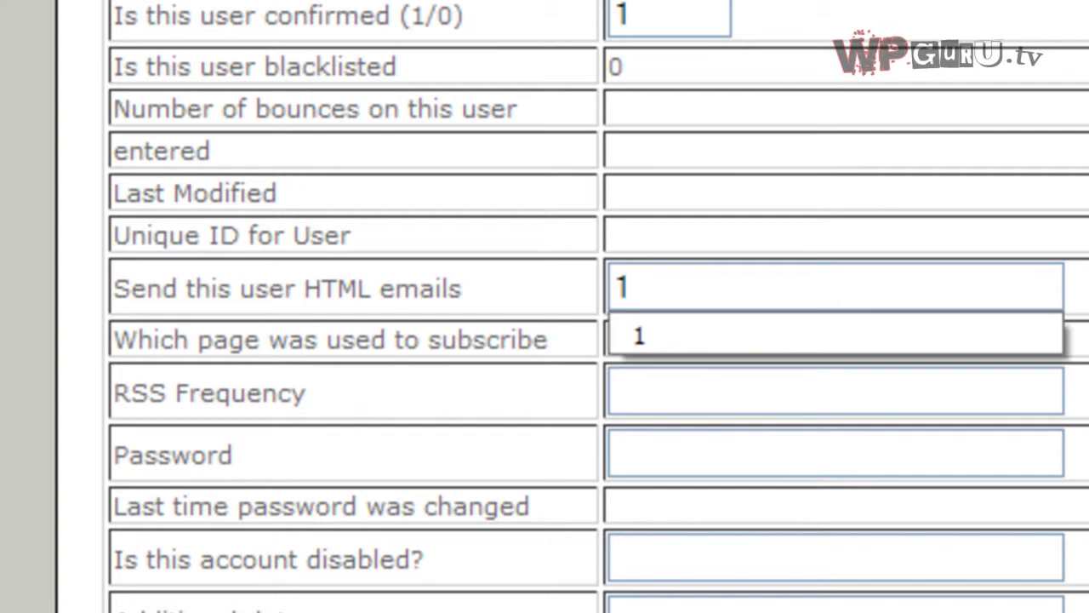
pyautogui.press('Escape')
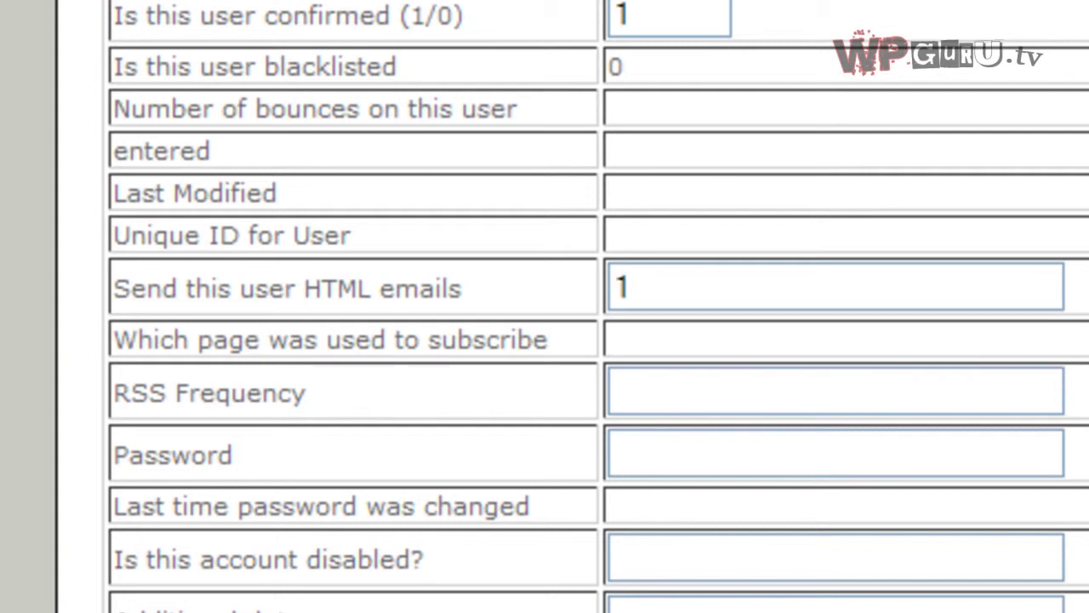
pyautogui.scroll(-5, 311, 559)
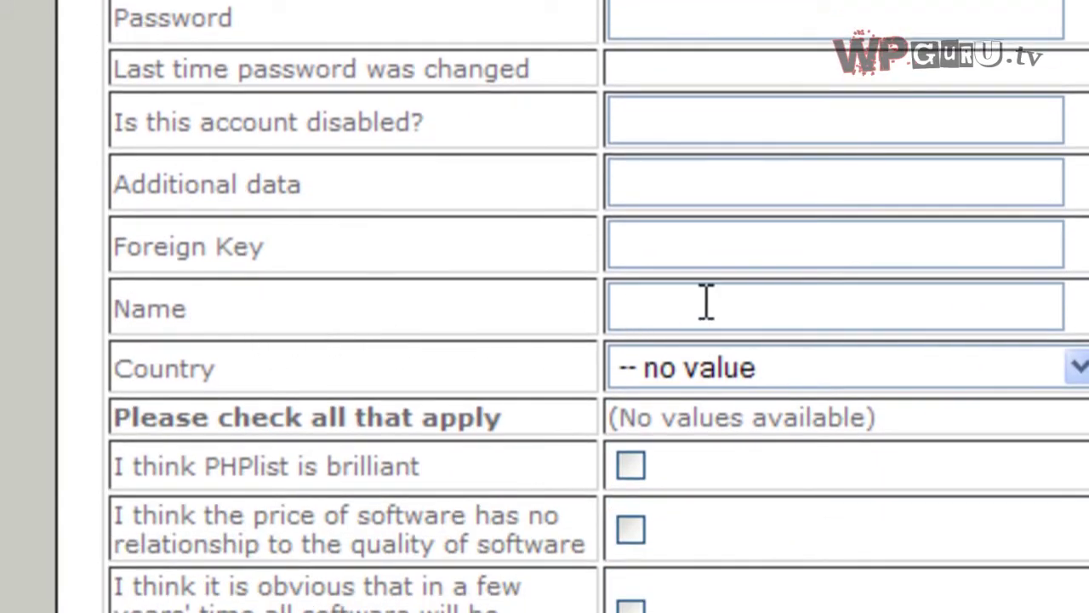
pyautogui.click(705, 301)
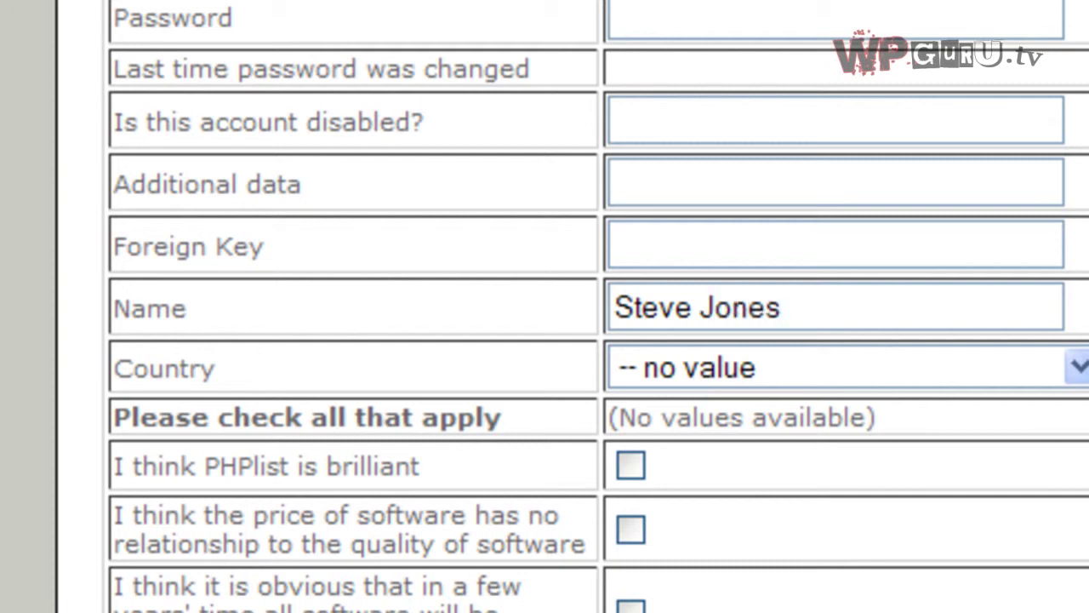
# Tick the Special Offers list membership and save the subscriber as ID 33.
pyautogui.scroll(-5, 544, 306)
pyautogui.scroll(-3, 545, 307)
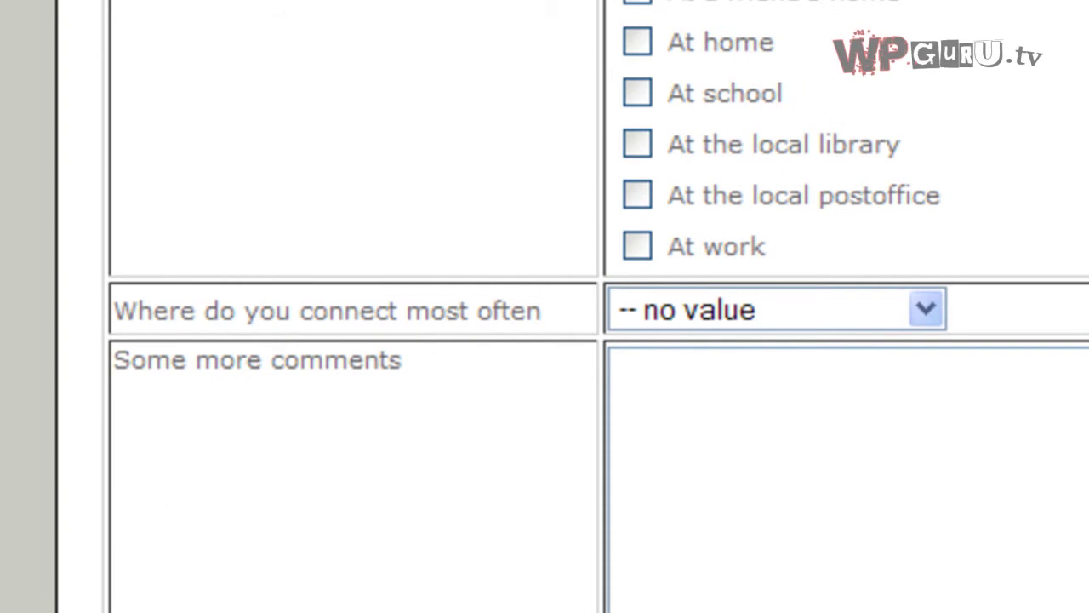
pyautogui.scroll(-5, 1050, 138)
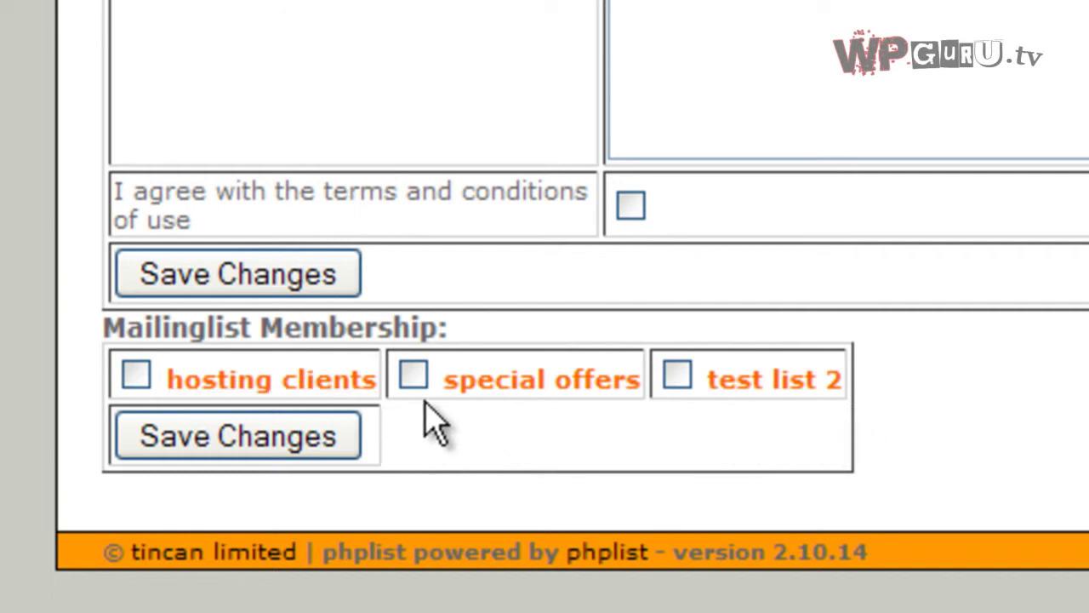
pyautogui.click(416, 377)
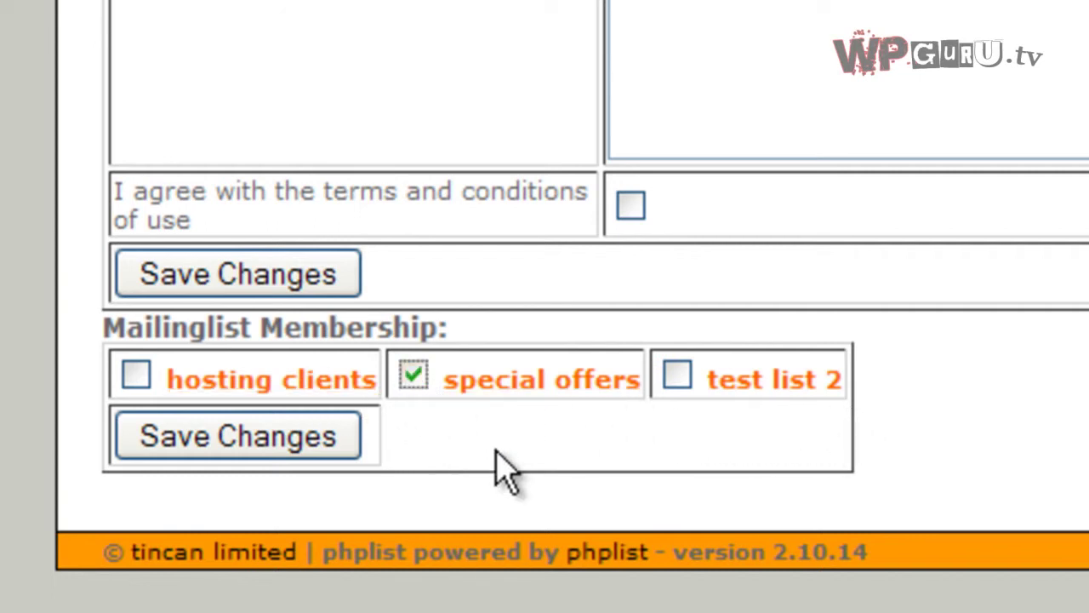
pyautogui.click(308, 438)
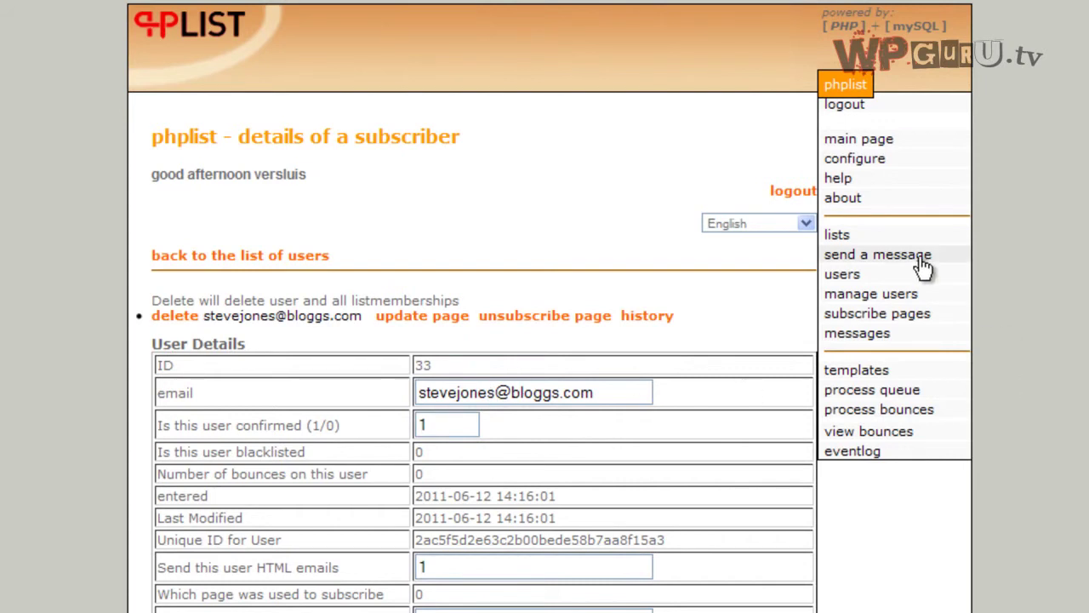
# Open the lists overview and view the members of Special Offers.
pyautogui.click(862, 241)
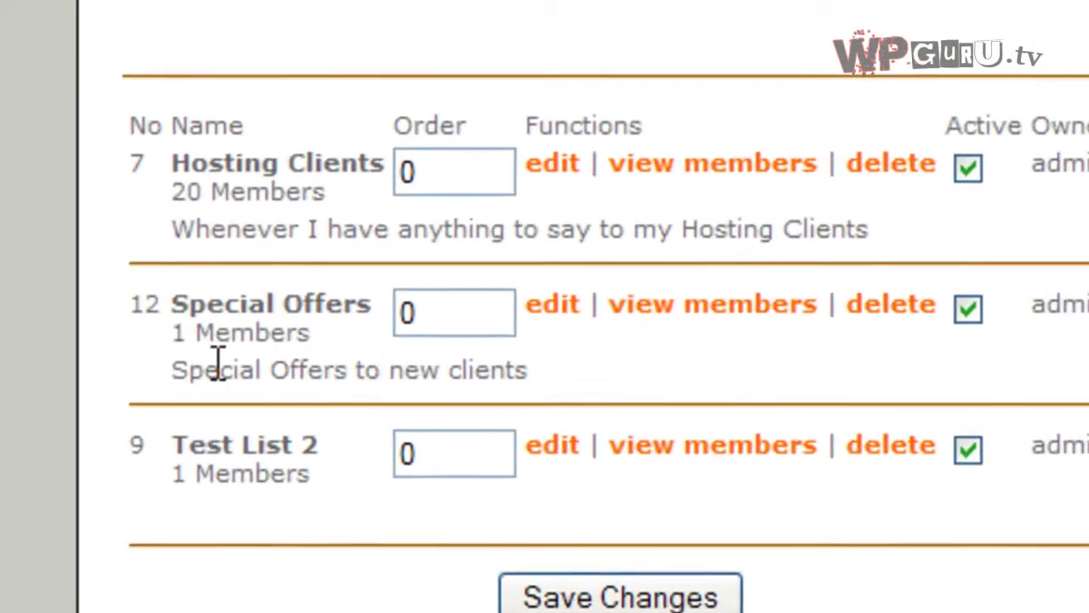
pyautogui.click(706, 308)
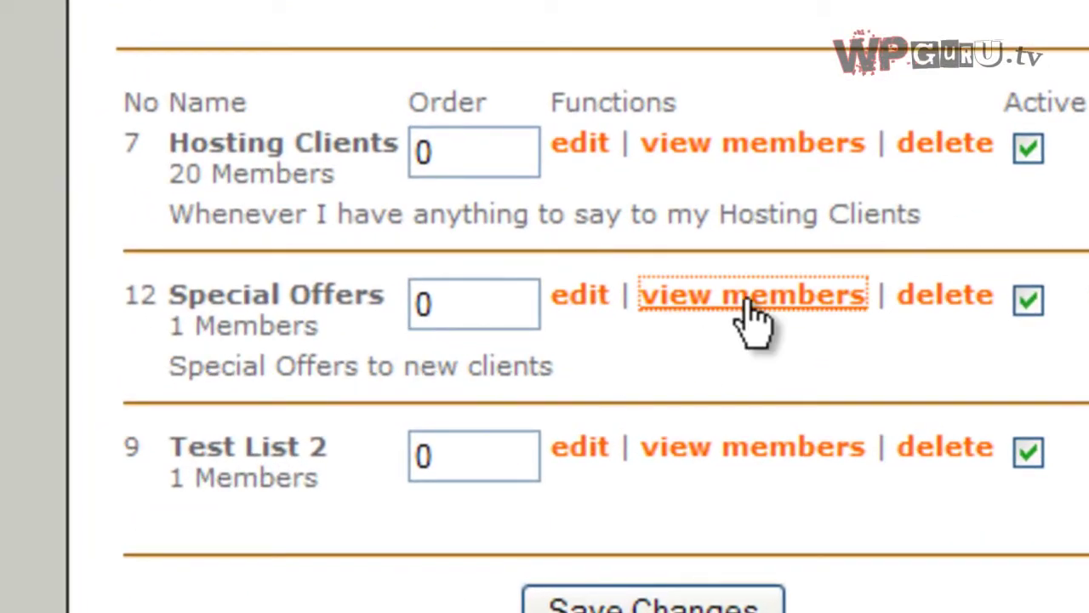